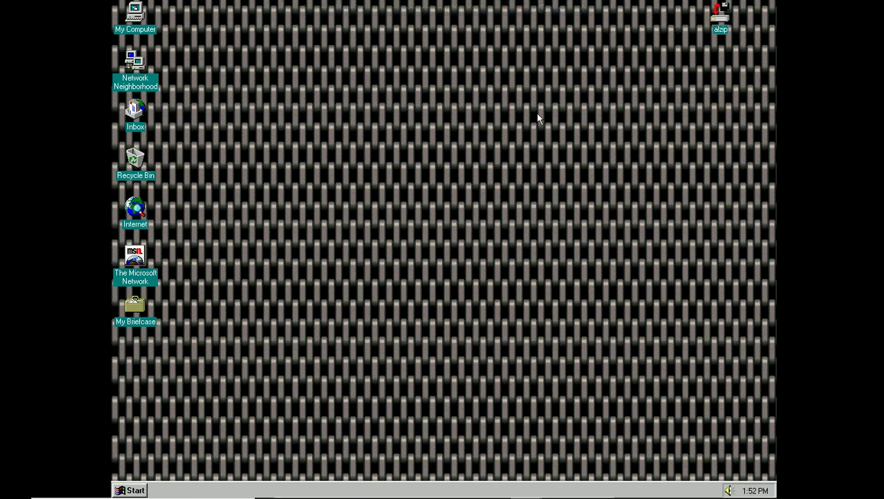
Examine the file properties of the alzip application on the desktop, then dismiss them.
right_click(714, 23)
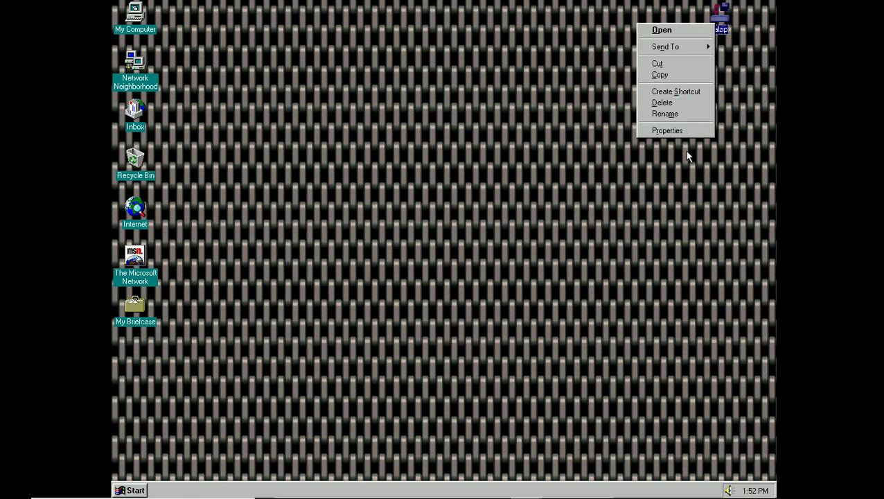
click(677, 130)
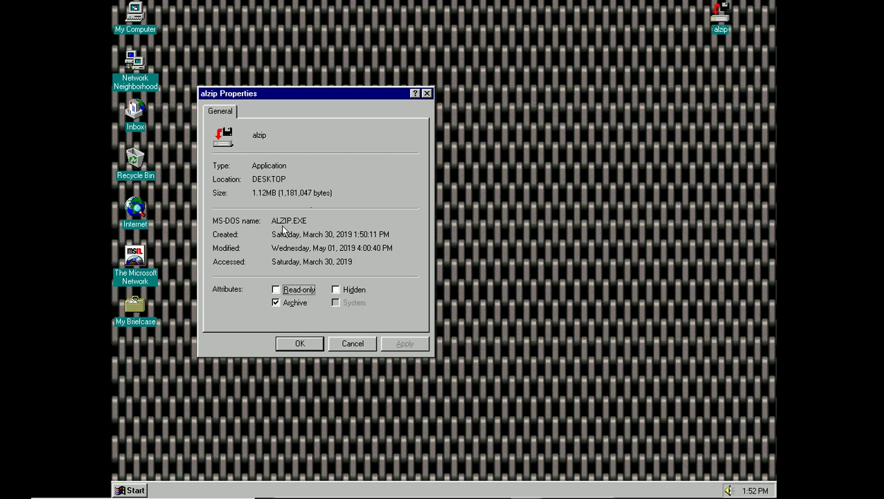
click(298, 342)
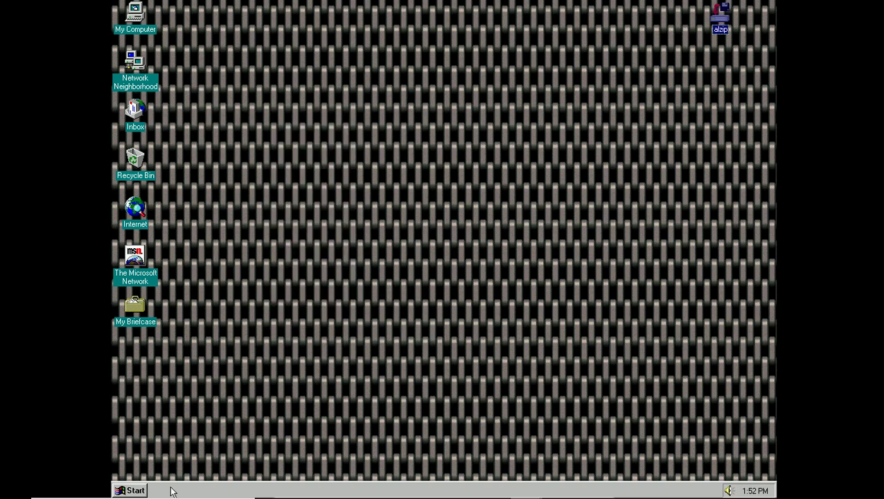
Launch Calculator by running the command calc.
key(super)
click(186, 424)
text(calc)
key(Return)
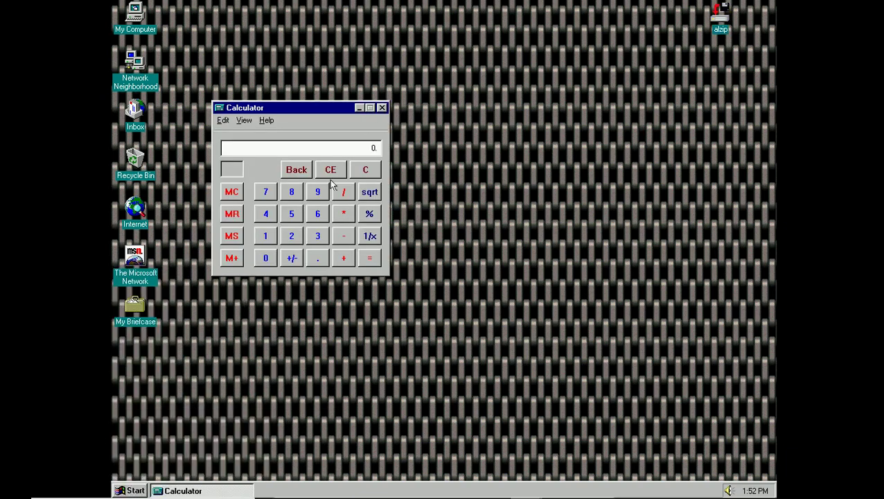
Calculate 6 divided by 3 and close Calculator.
click(319, 215)
click(343, 192)
click(318, 236)
click(371, 260)
click(382, 109)
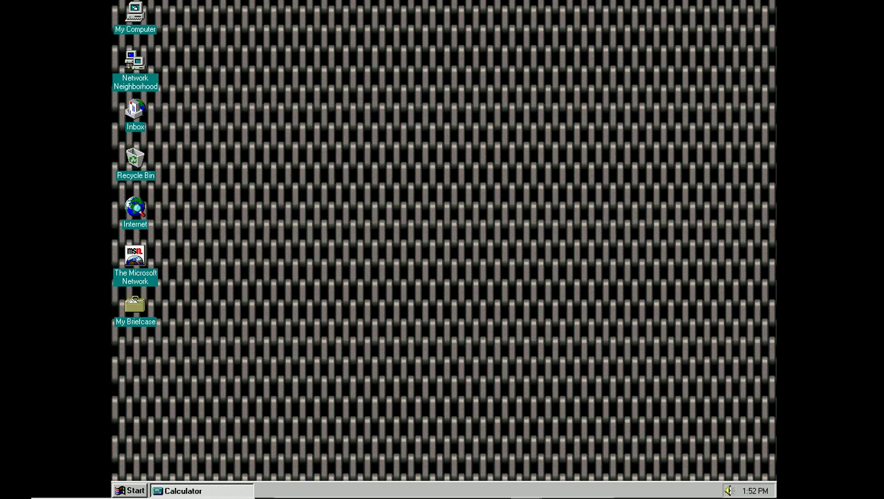
Launch Notepad by running the command notepad, then close its empty document window.
click(132, 490)
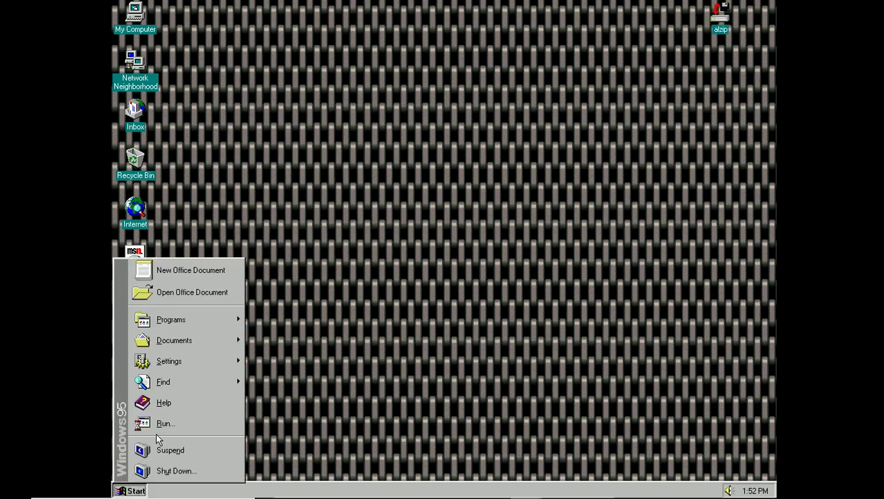
click(157, 424)
text(notepad)
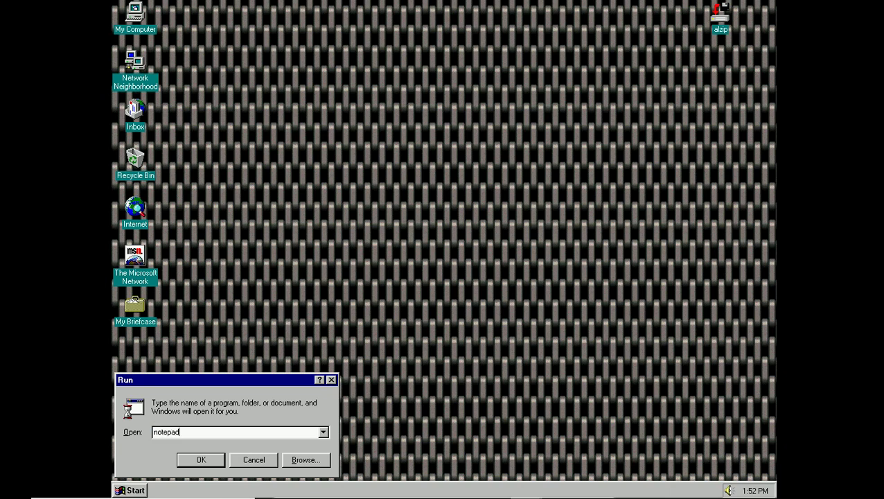
key(Return)
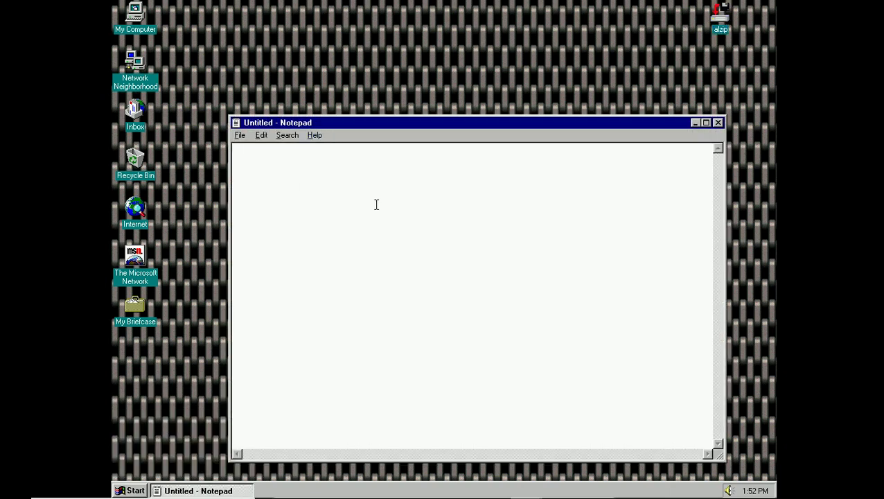
click(718, 123)
Launch CD Player by running the command cdplayer, then close it.
click(130, 491)
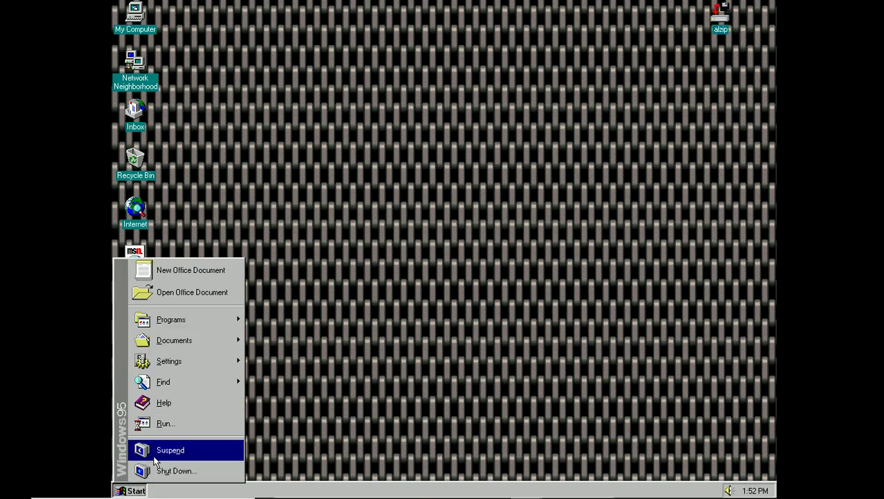
click(156, 424)
text(command)
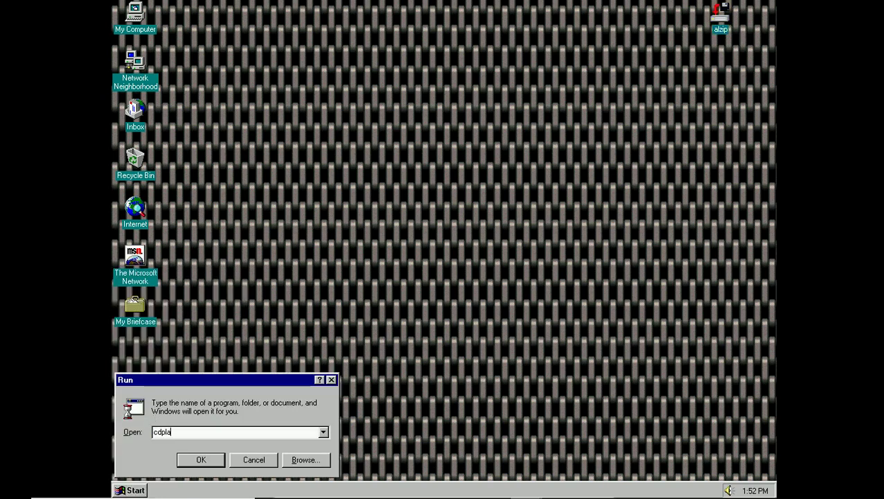
key(Return)
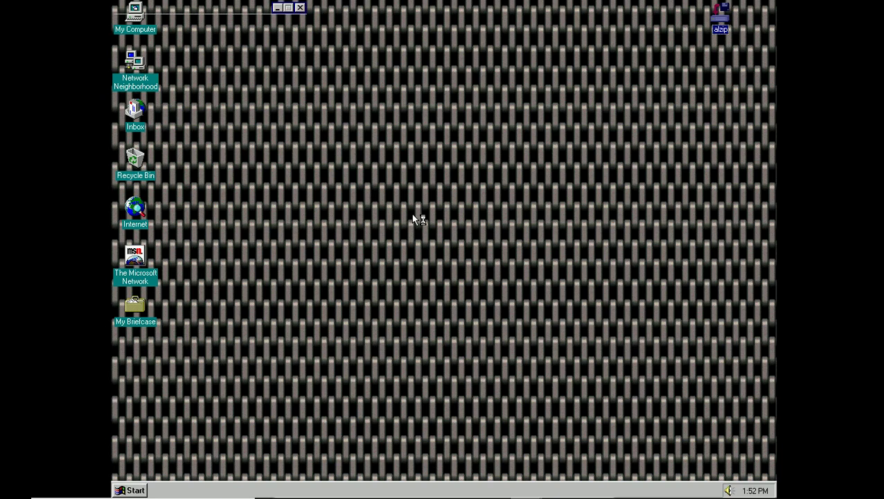
click(198, 47)
click(198, 48)
click(199, 47)
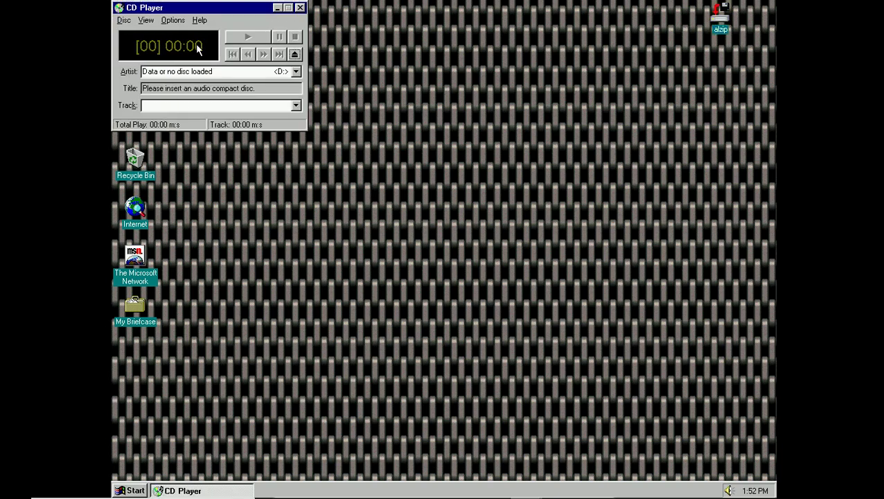
click(300, 8)
click(372, 131)
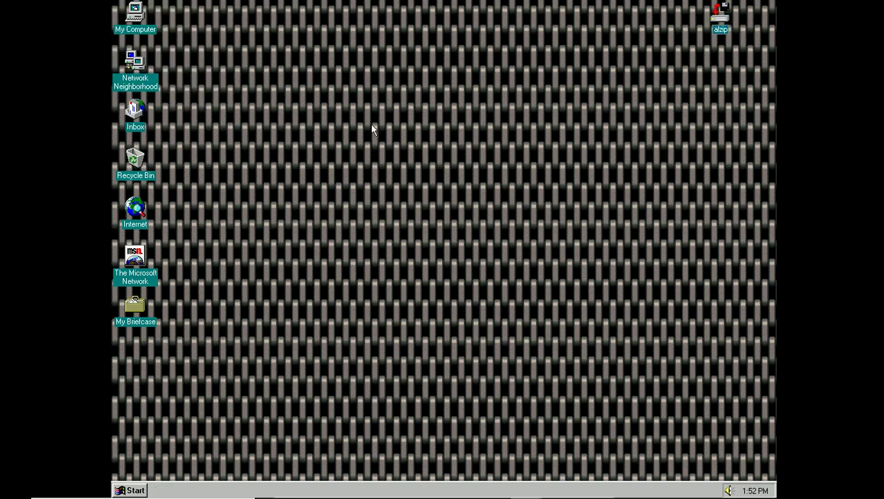
Run the alzip installer from the desktop and install to c:\Program Files\AlZip, agreeing to the directory question.
click(727, 19)
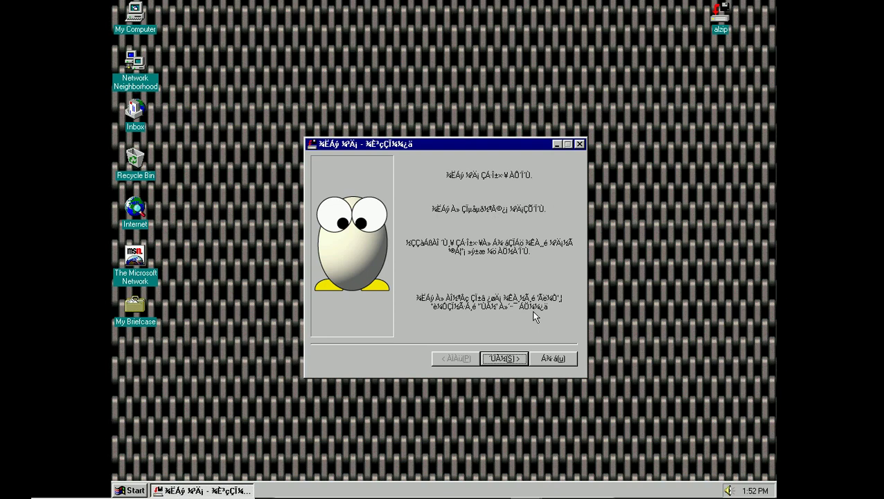
click(519, 365)
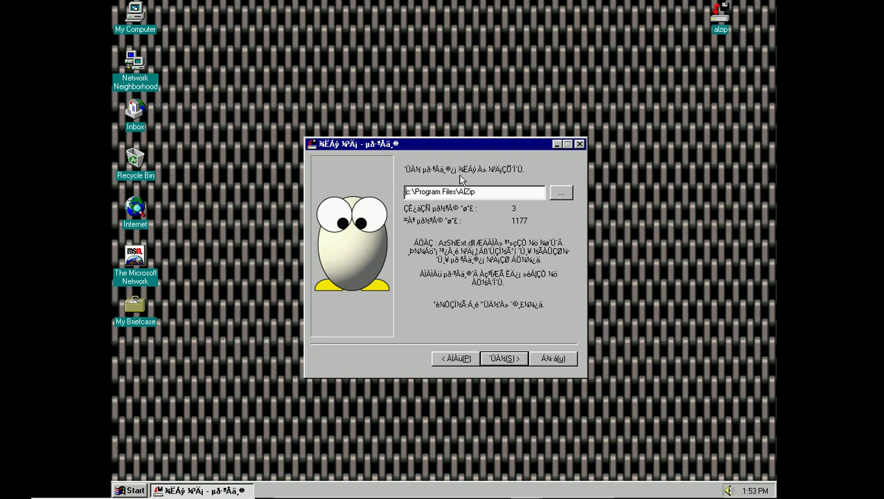
drag(405, 192, 477, 193)
click(507, 362)
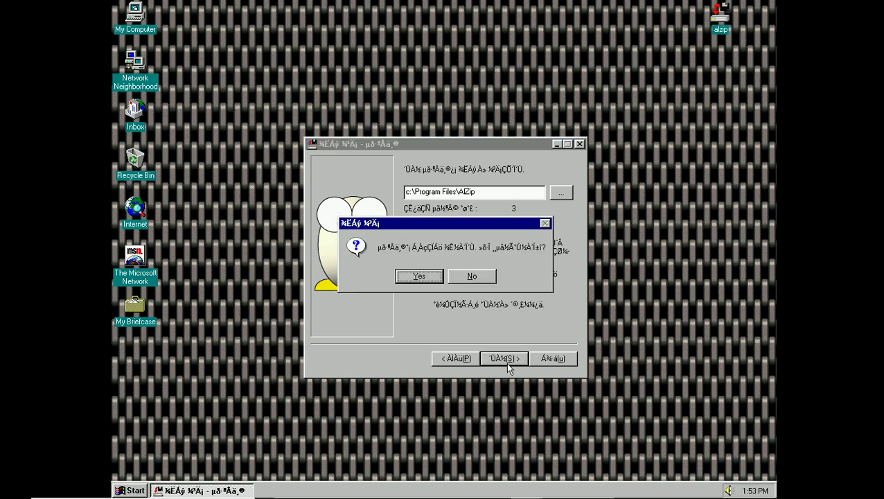
click(421, 277)
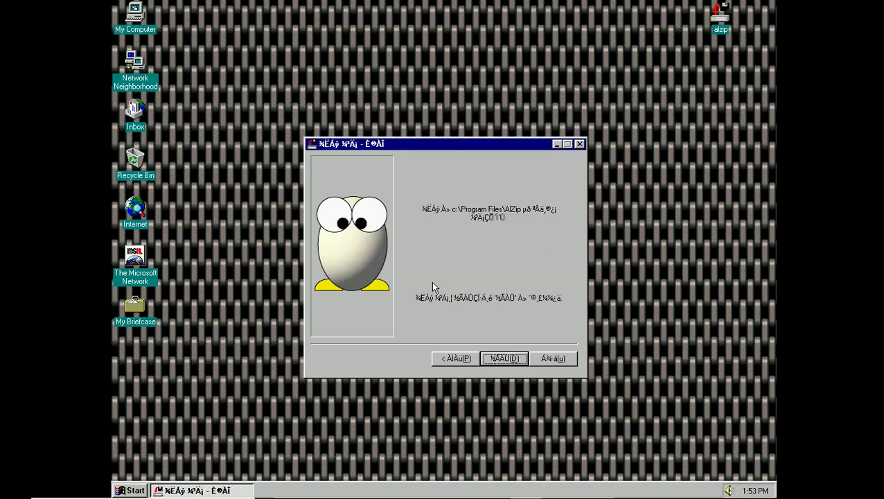
click(504, 358)
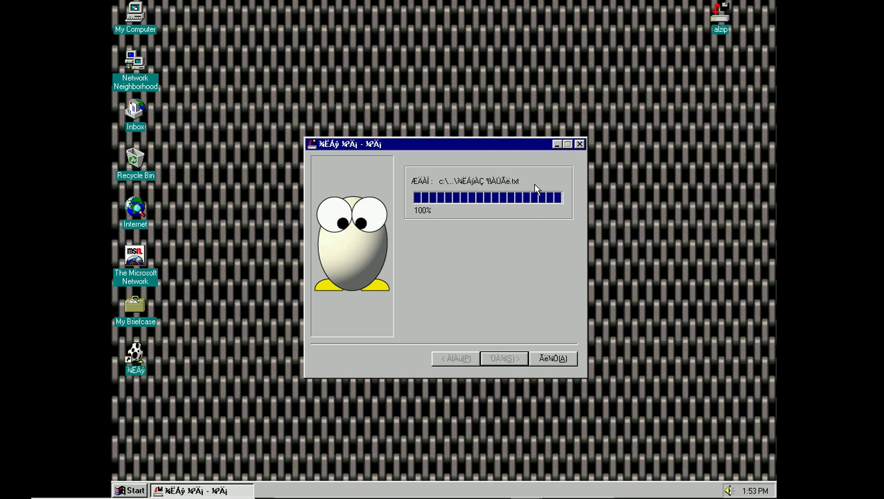
Clear the checkbox on the installer's completion page and exit the setup.
click(451, 297)
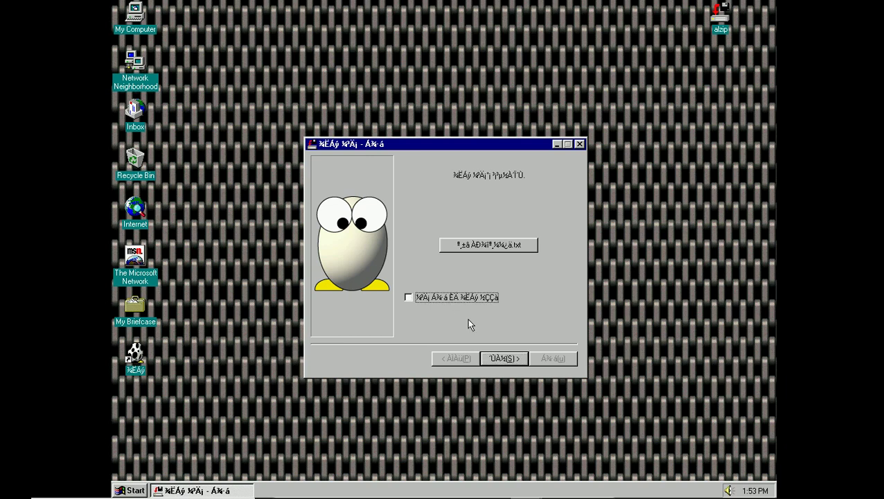
click(510, 361)
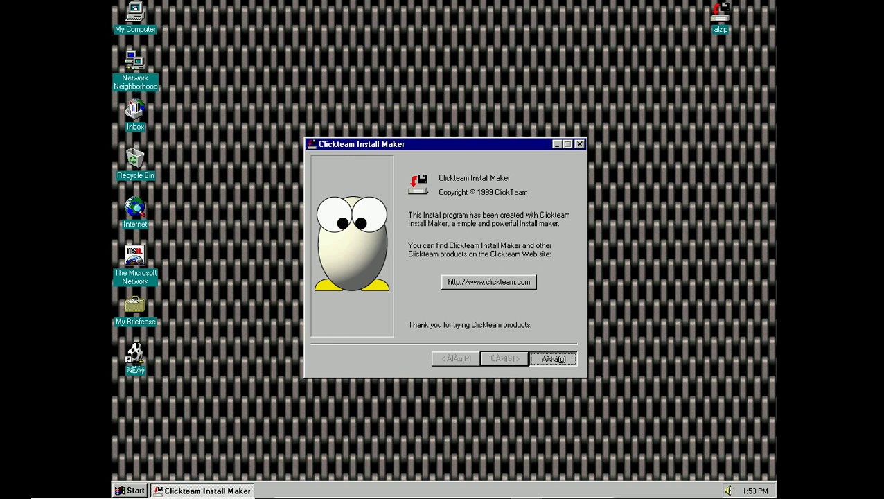
click(561, 357)
Move the new AlZip shortcut beneath the alzip installer icon and line up the desktop icons.
drag(145, 360, 712, 102)
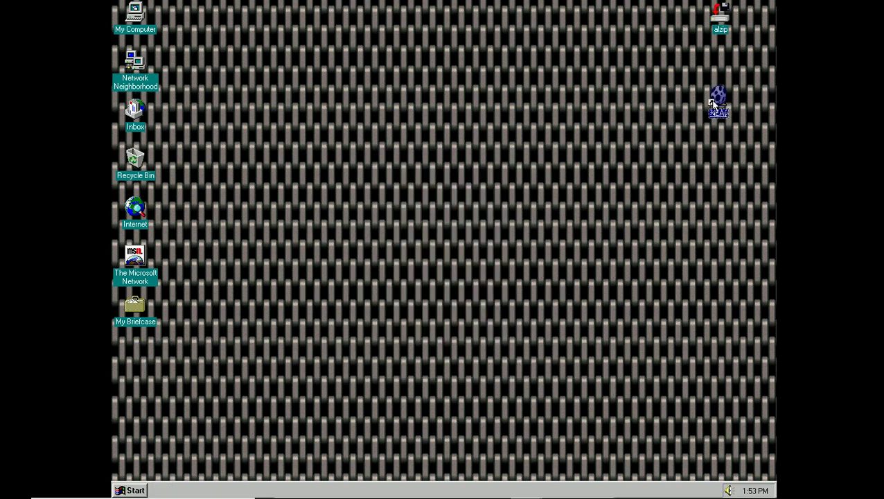
click(605, 99)
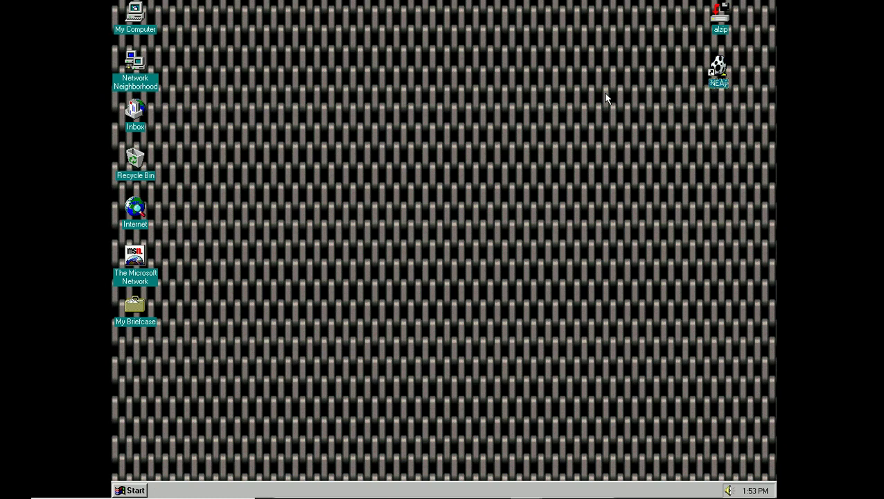
click(717, 67)
right_click(571, 117)
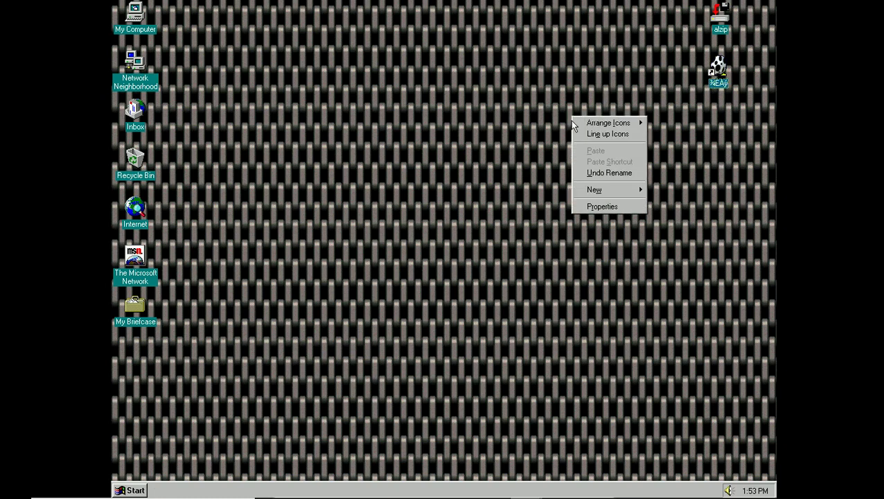
click(580, 134)
click(719, 61)
drag(719, 56, 718, 17)
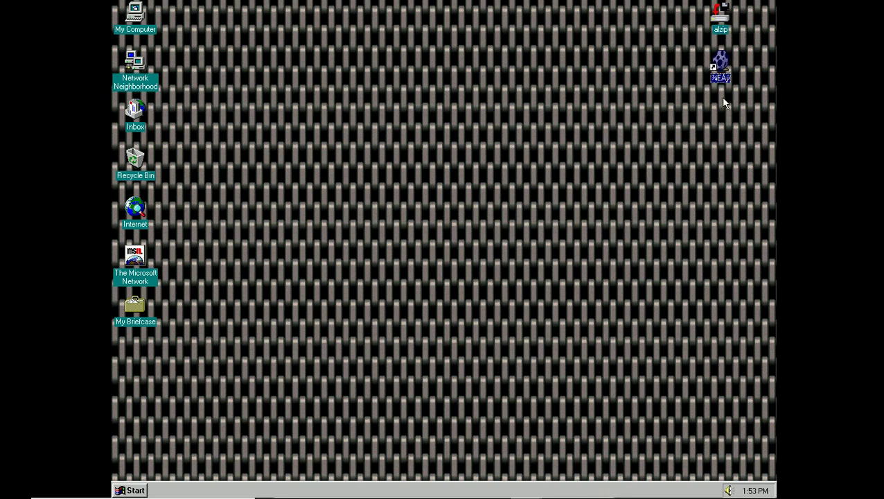
Open AlZip from its desktop shortcut, look through all four settings pages, and accept the default settings.
double_click(720, 61)
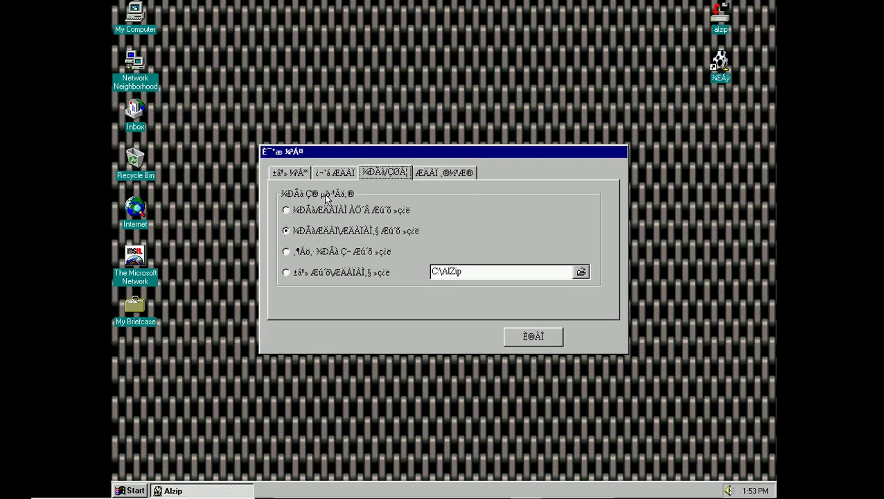
click(291, 173)
click(335, 172)
click(381, 173)
click(426, 173)
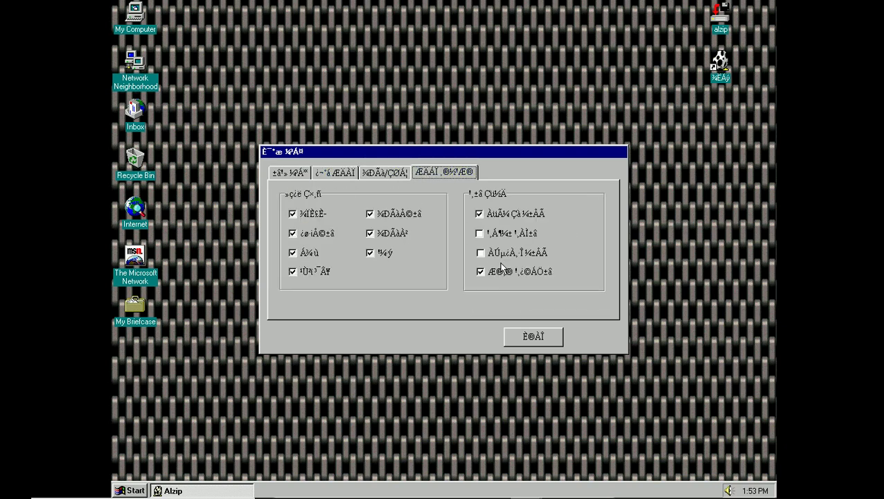
click(532, 337)
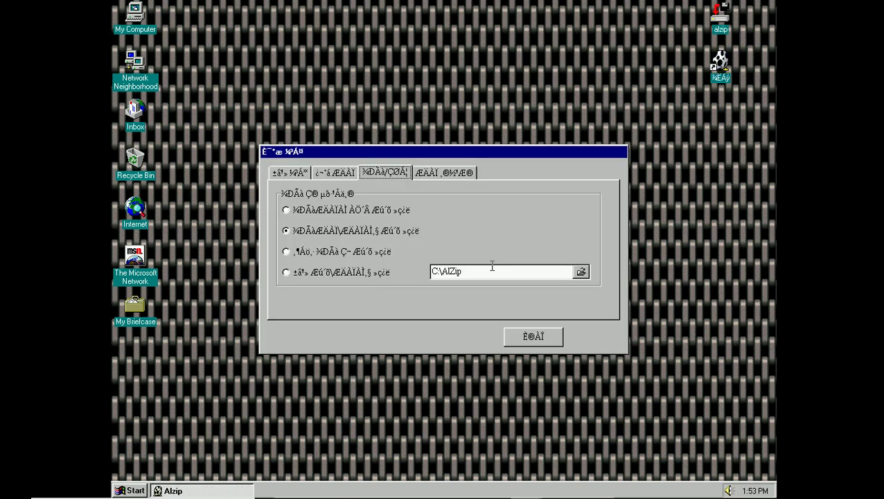
click(534, 336)
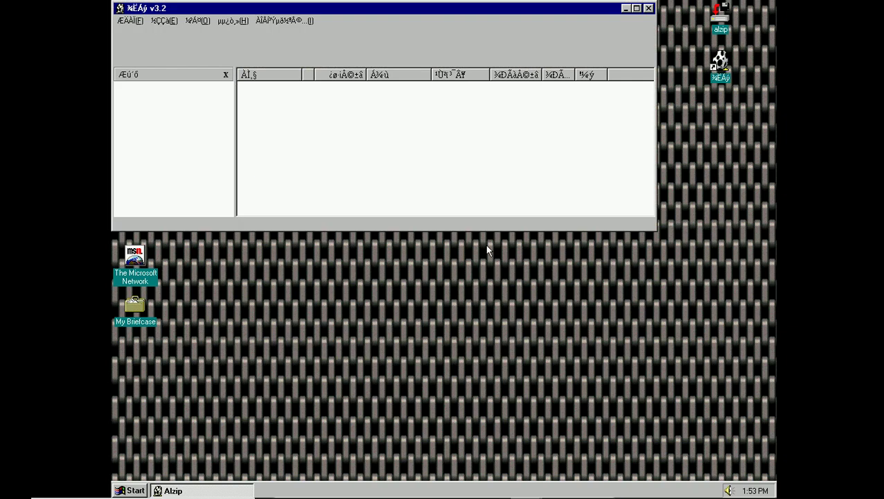
Move the AlZip v3.2 window to the middle of the desktop, then close it.
drag(251, 9, 370, 121)
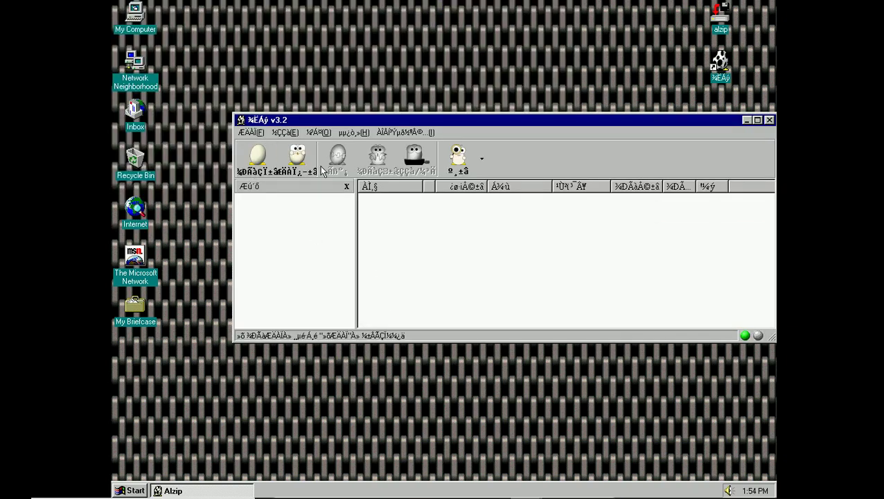
drag(421, 124, 382, 122)
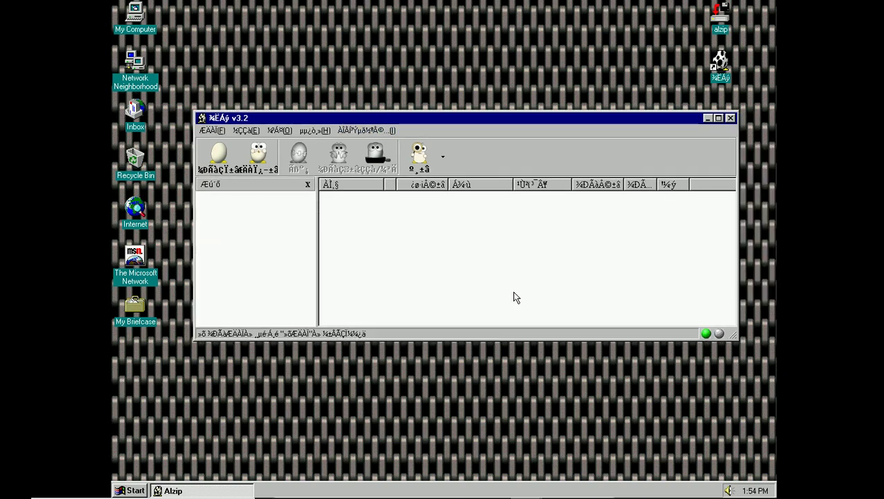
click(731, 118)
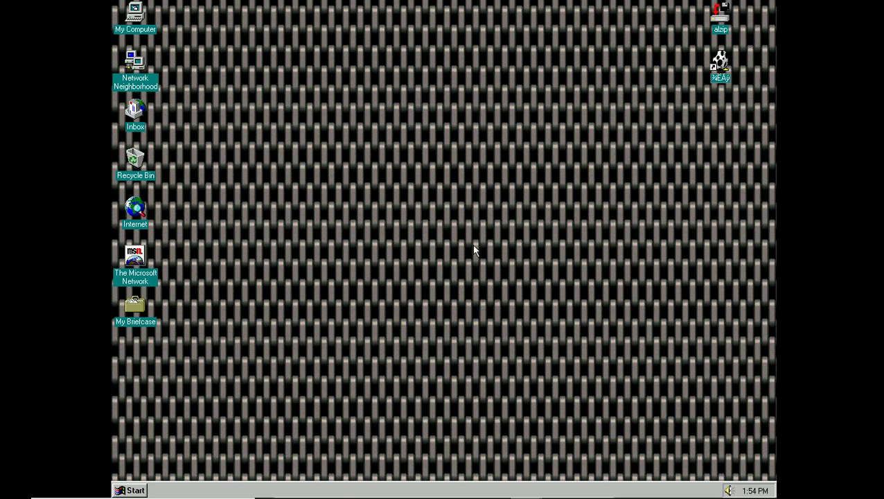
Run the command calc again to test Calculator with AlZip installed, then close it.
click(136, 491)
click(168, 450)
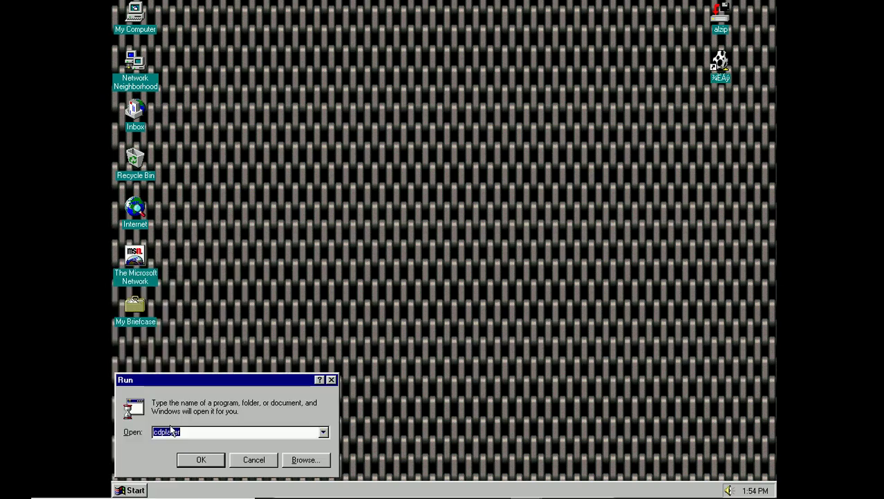
text(calc)
key(Return)
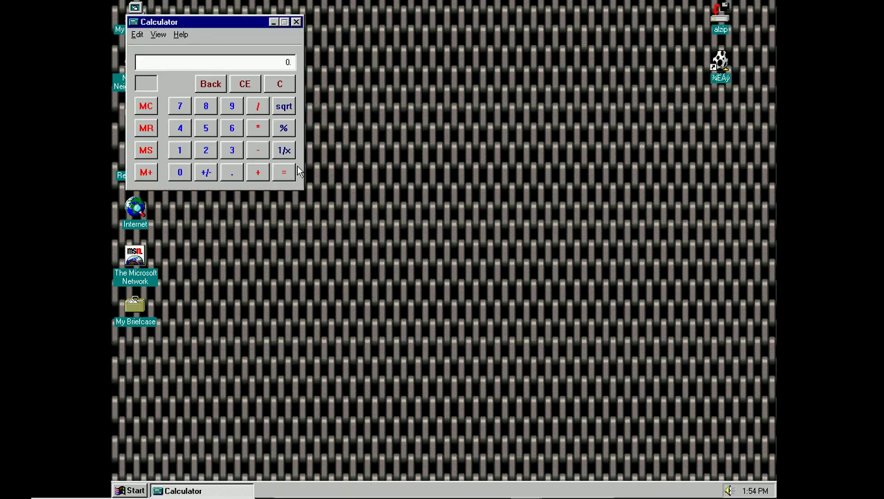
click(296, 21)
Run the command notepad again to test launching Notepad with AlZip installed.
click(135, 490)
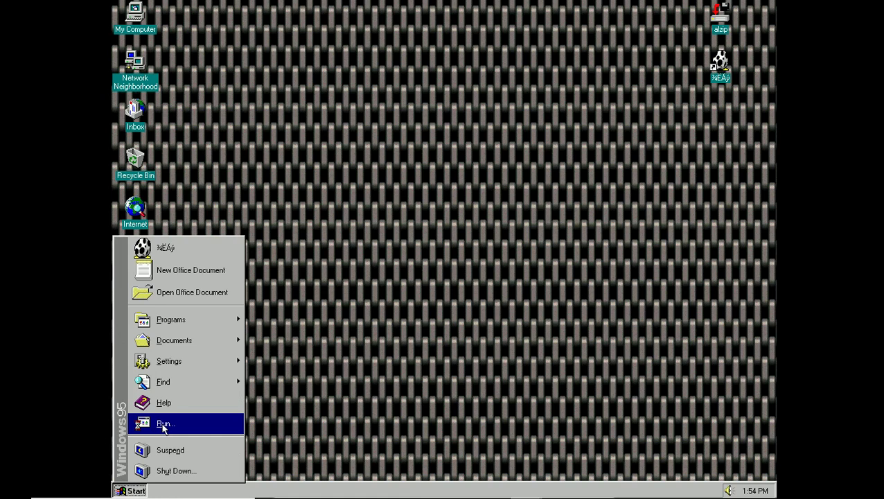
click(162, 425)
text(notepad)
key(Return)
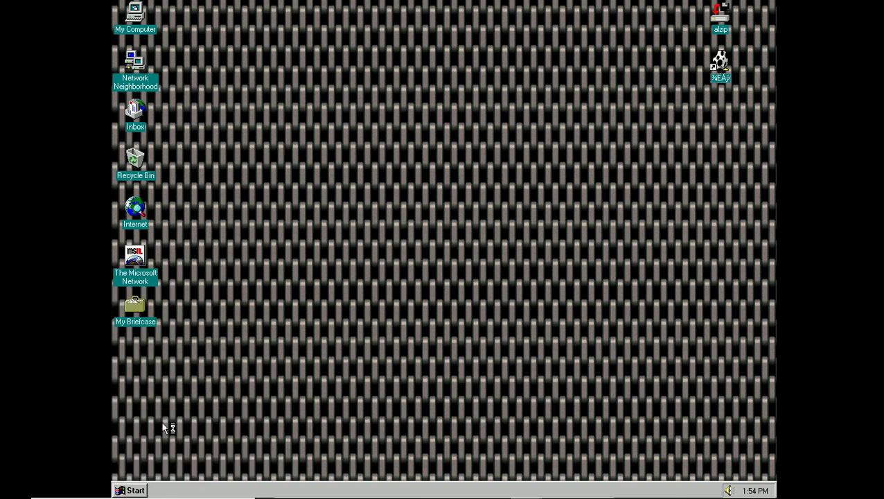
Enter "test" in the blank Notepad document, then close Notepad without saving the changes.
text(test)
click(629, 37)
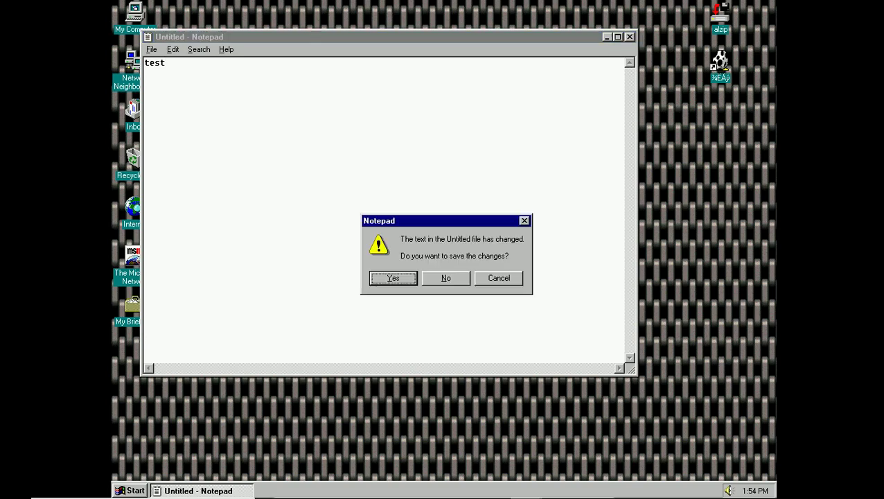
click(447, 278)
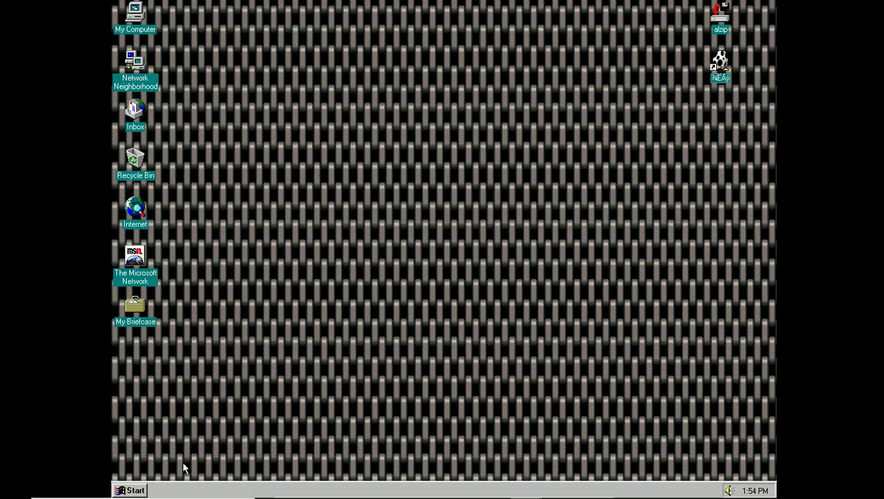
Run the command cdplayer to test launching CD Player with AlZip installed.
click(146, 490)
click(169, 422)
text(cdplayer)
key(Return)
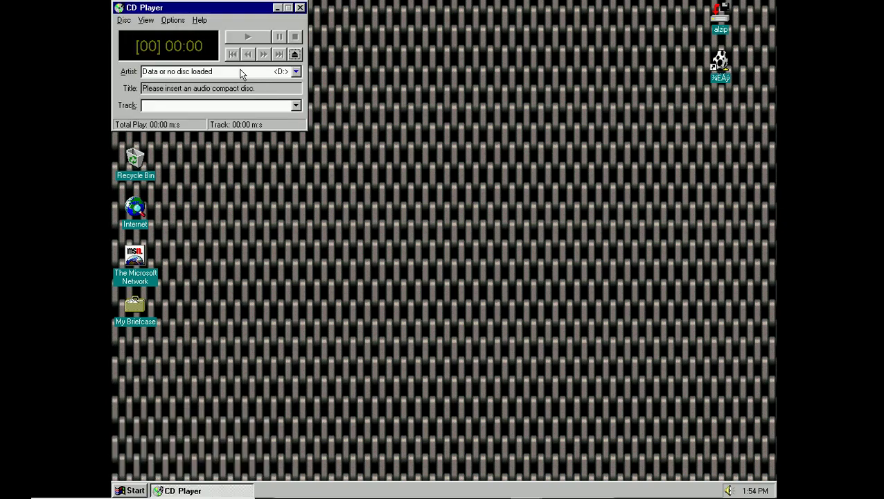
Cycle the CD Player's time display repeatedly through its display modes, then close CD Player.
click(186, 45)
click(186, 44)
click(185, 45)
click(186, 45)
click(185, 44)
click(186, 44)
click(186, 44)
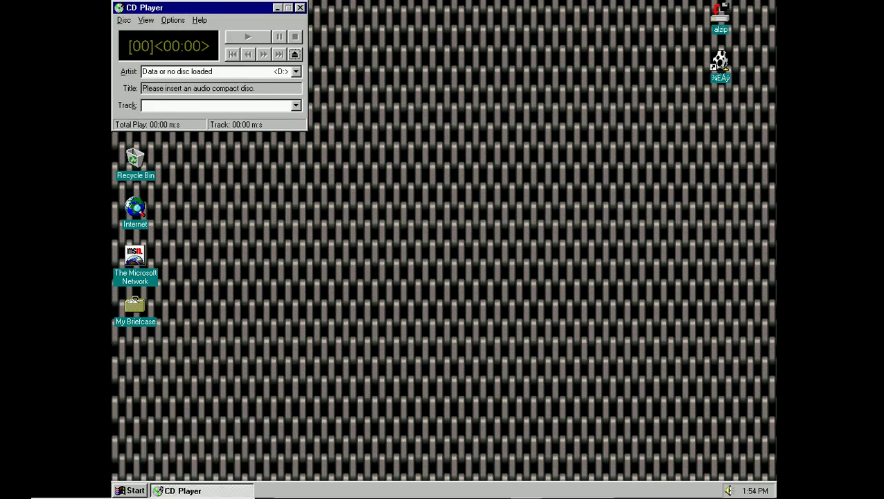
click(299, 8)
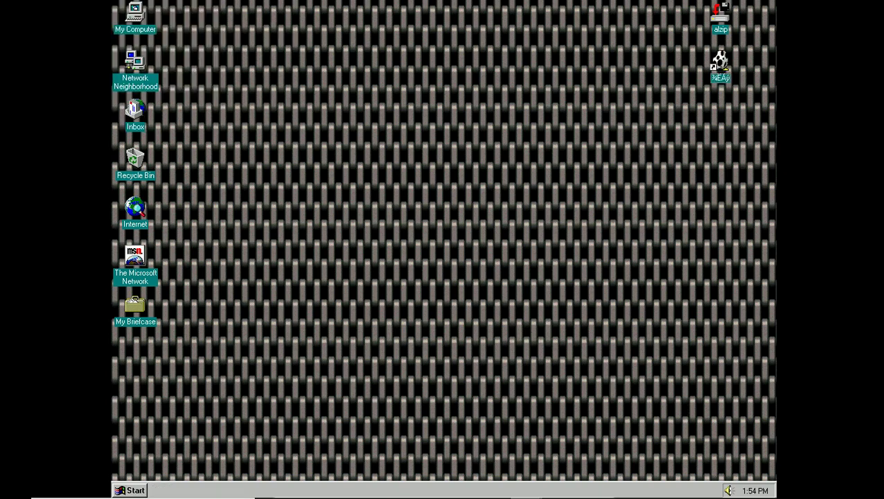
Set the Windows system date to April 26, apply it, and close the date and time properties.
double_click(755, 491)
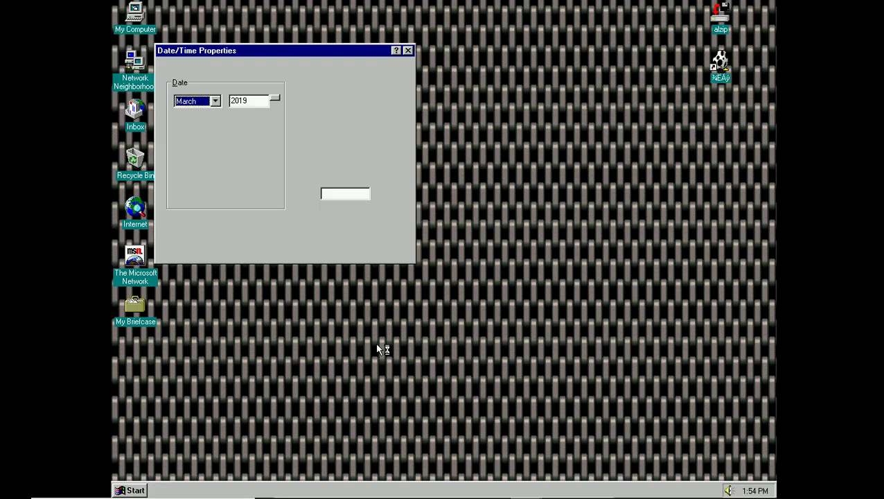
click(215, 101)
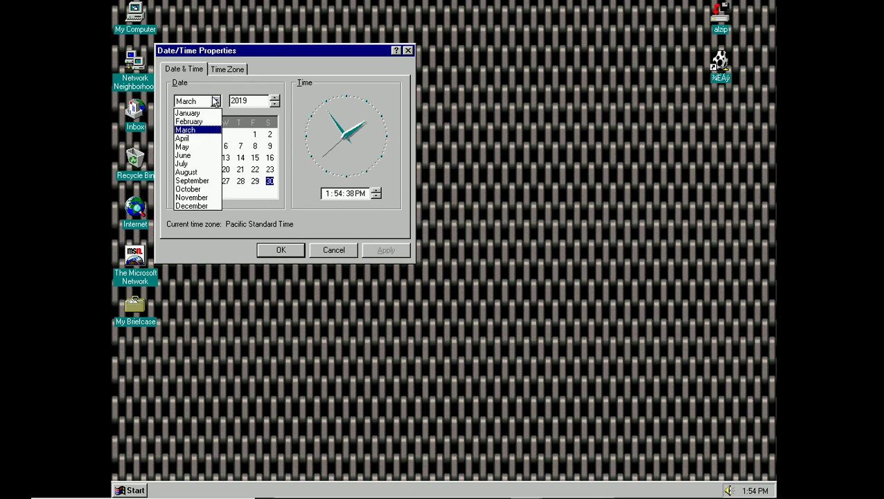
click(185, 138)
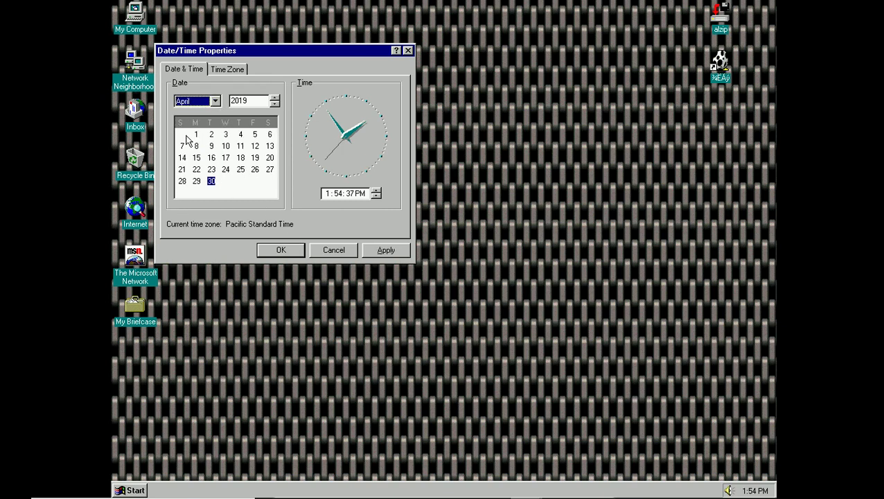
click(254, 169)
click(378, 248)
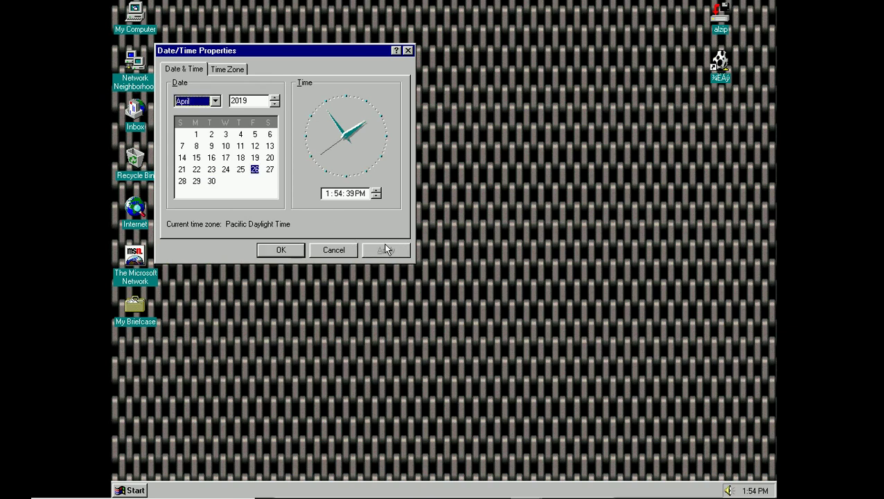
click(280, 252)
click(721, 66)
double_click(721, 29)
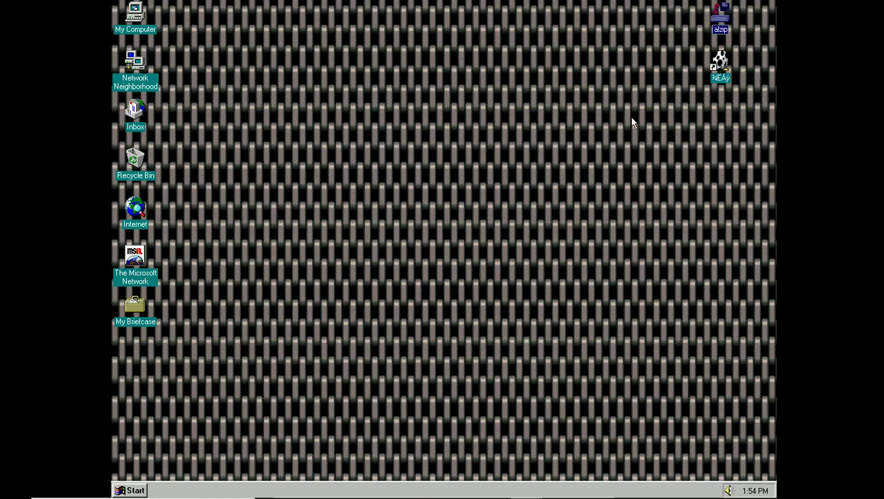
Run the command calc to test launching Calculator with the system date set to April 26.
click(132, 491)
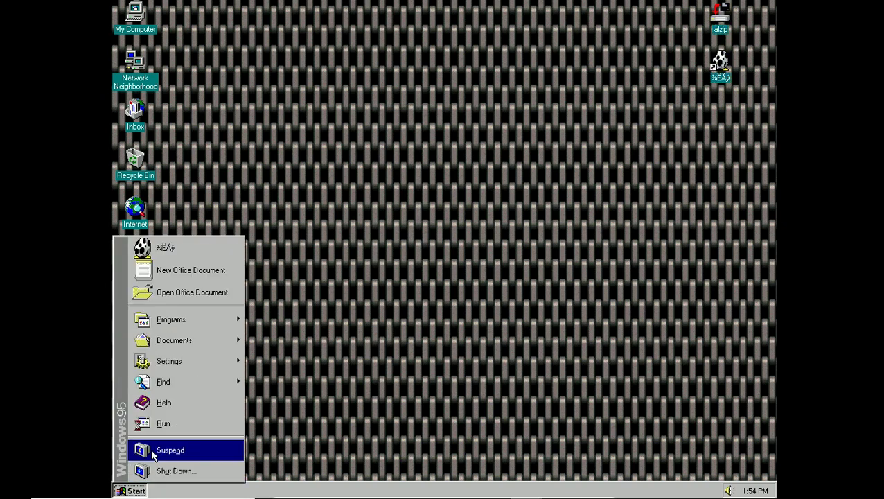
click(153, 423)
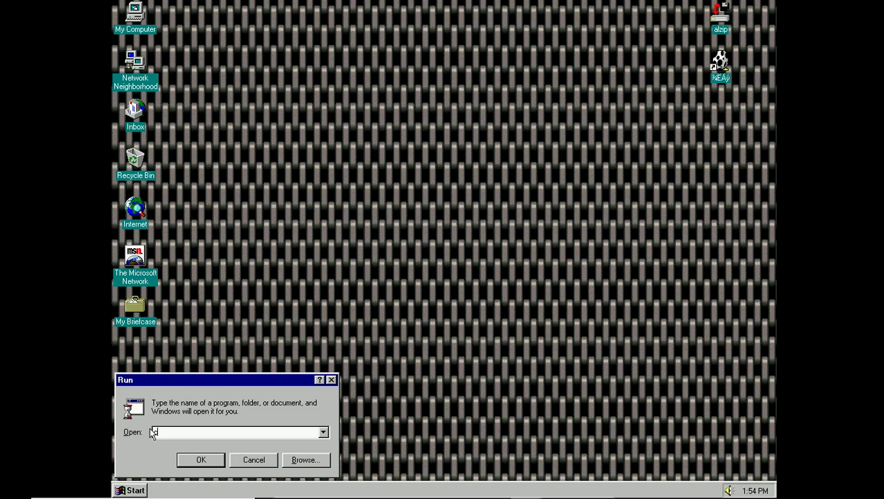
text(calc)
key(Return)
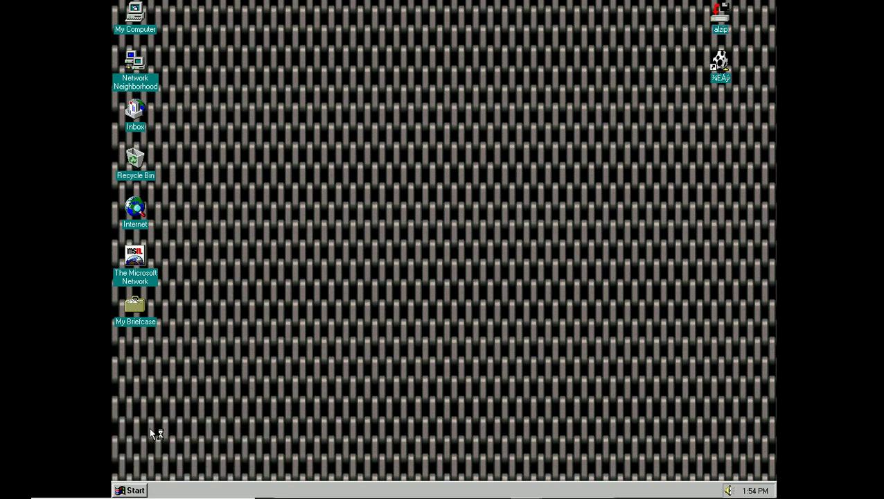